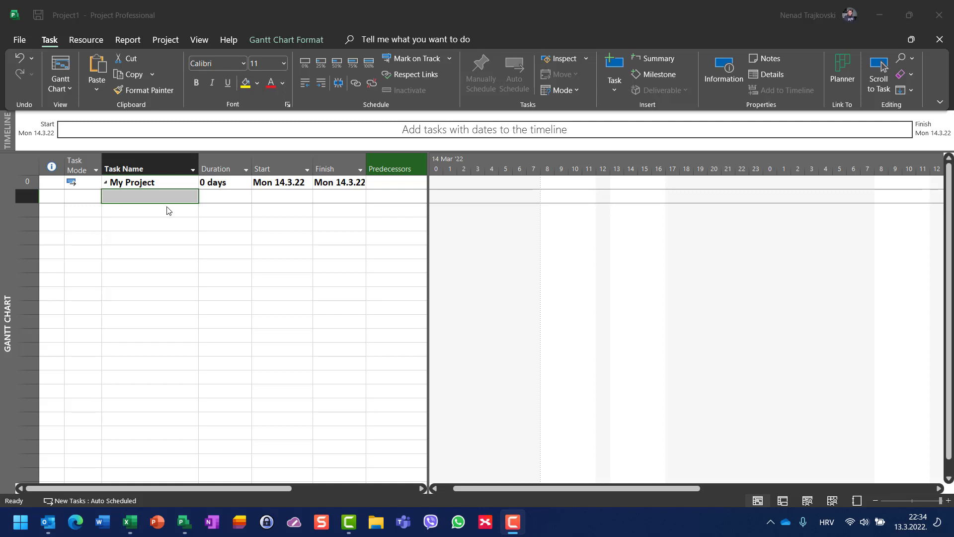
# Start a recurring task in the first row named 'Microsoft Proejct Training'
pyautogui.click(26, 197)
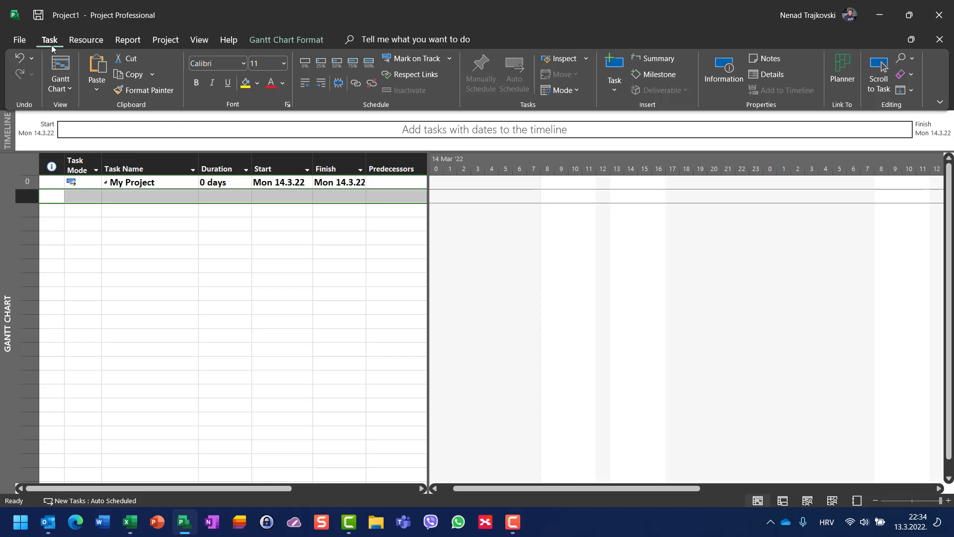
pyautogui.click(615, 93)
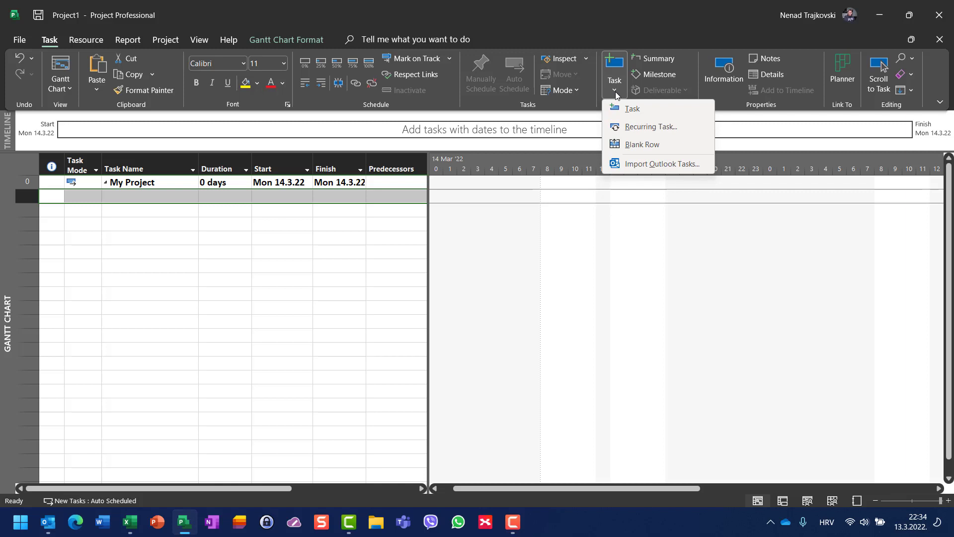
pyautogui.click(697, 129)
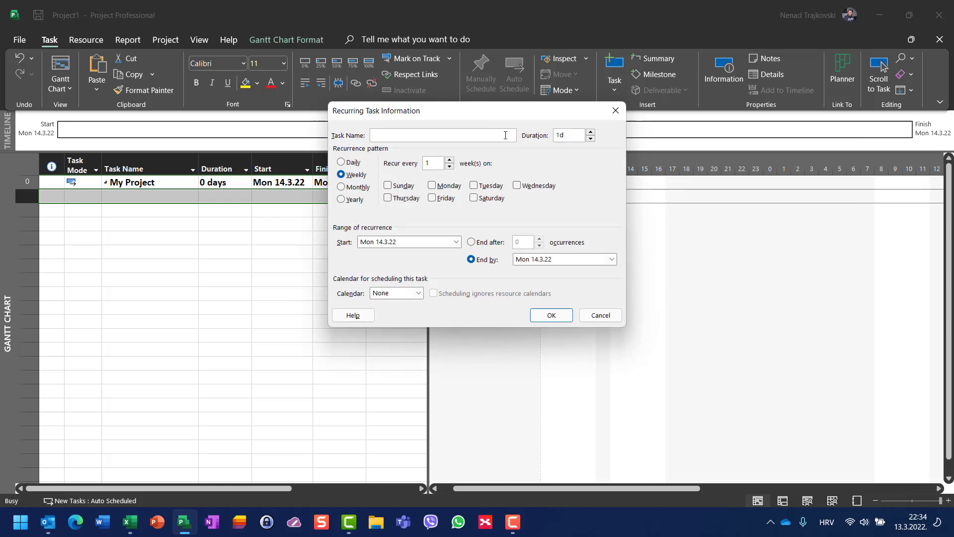
pyautogui.write('Microsoft Proejct Training')
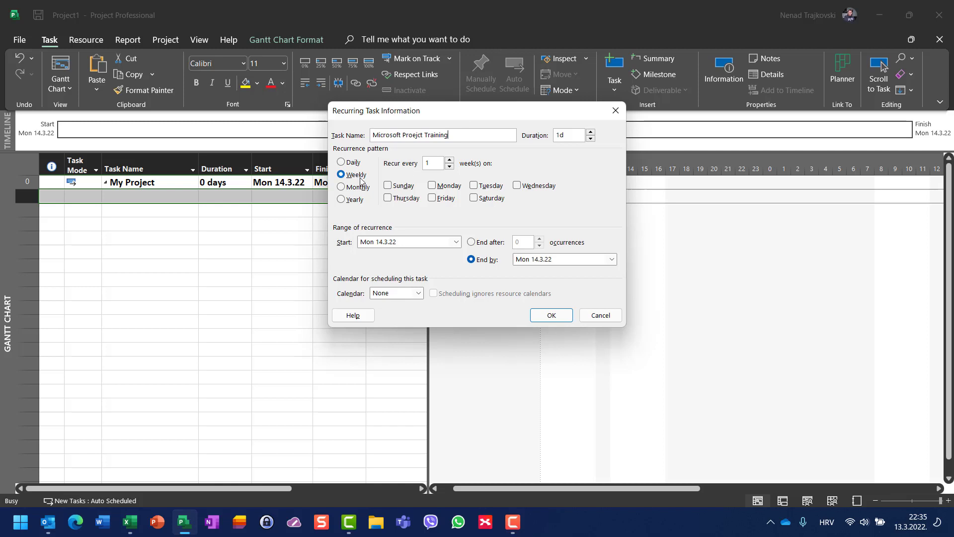
# Set the training to recur every 2 weeks on Monday, ending after 4 occurrences
pyautogui.click(439, 187)
pyautogui.click(450, 160)
pyautogui.click(612, 260)
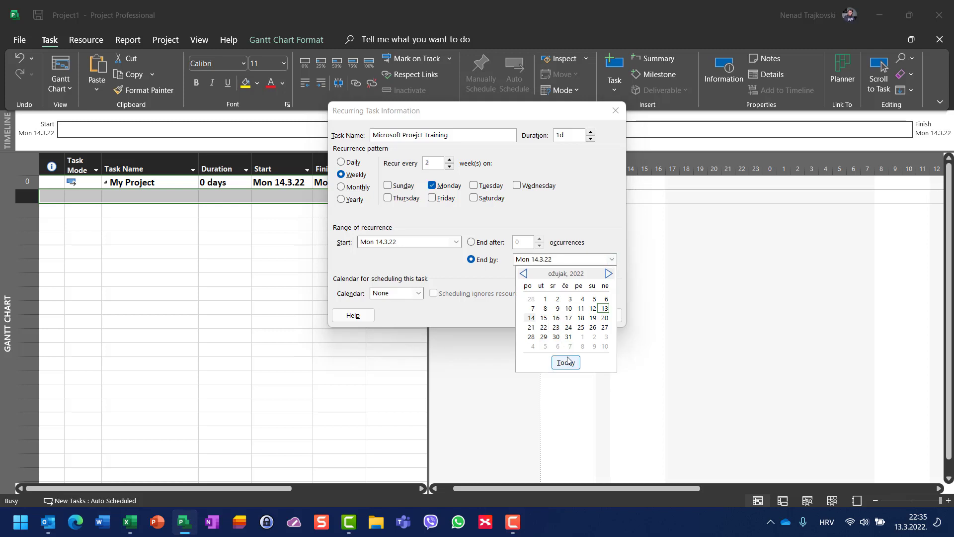
pyautogui.click(727, 284)
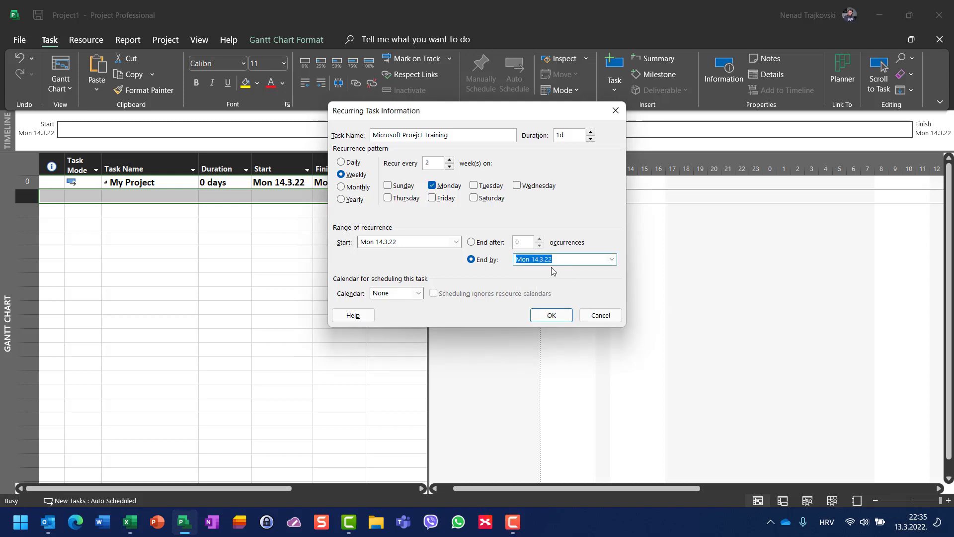
pyautogui.click(488, 243)
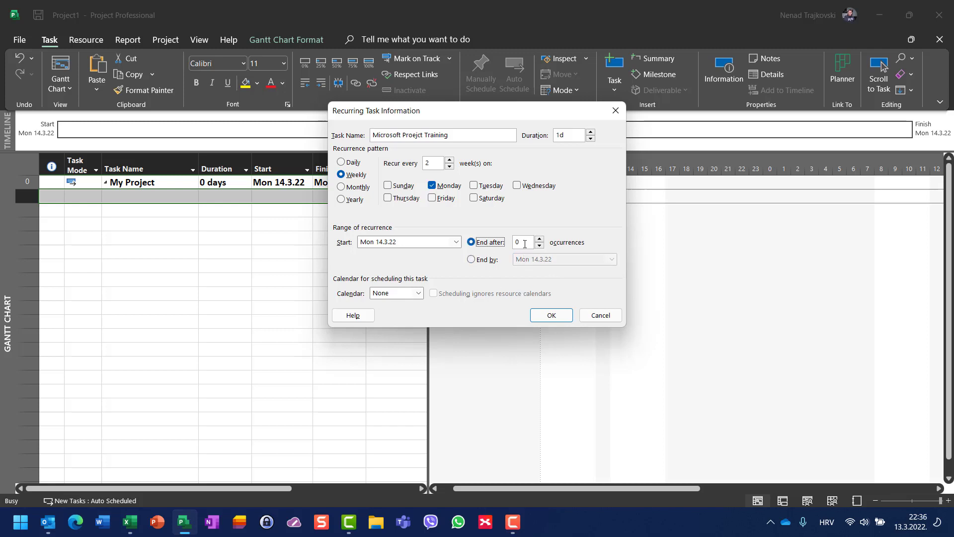
pyautogui.moveTo(524, 243); pyautogui.dragTo(509, 244)
pyautogui.write('4')
# Create the four occurrences, then correct the task name to 'Microsoft Project Training'
pyautogui.click(549, 315)
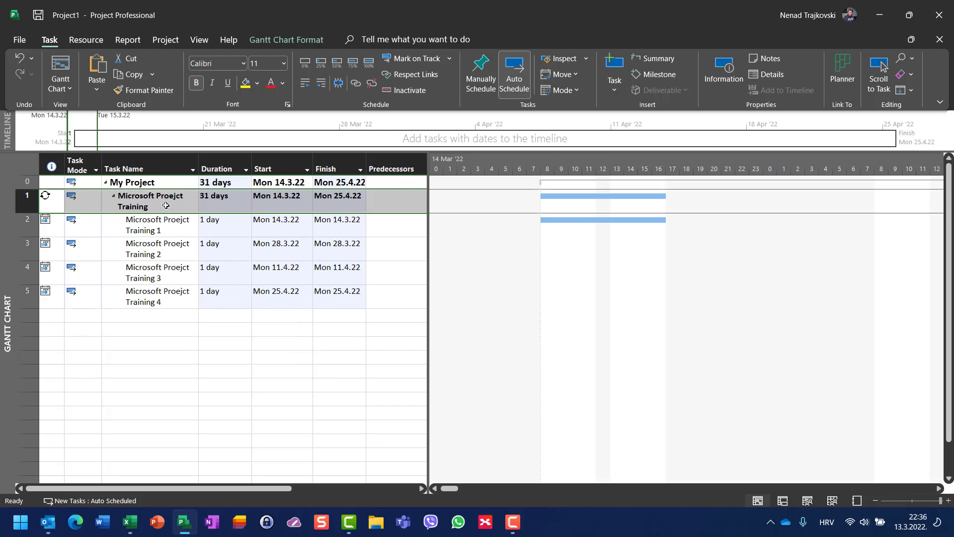
pyautogui.doubleClick(166, 205)
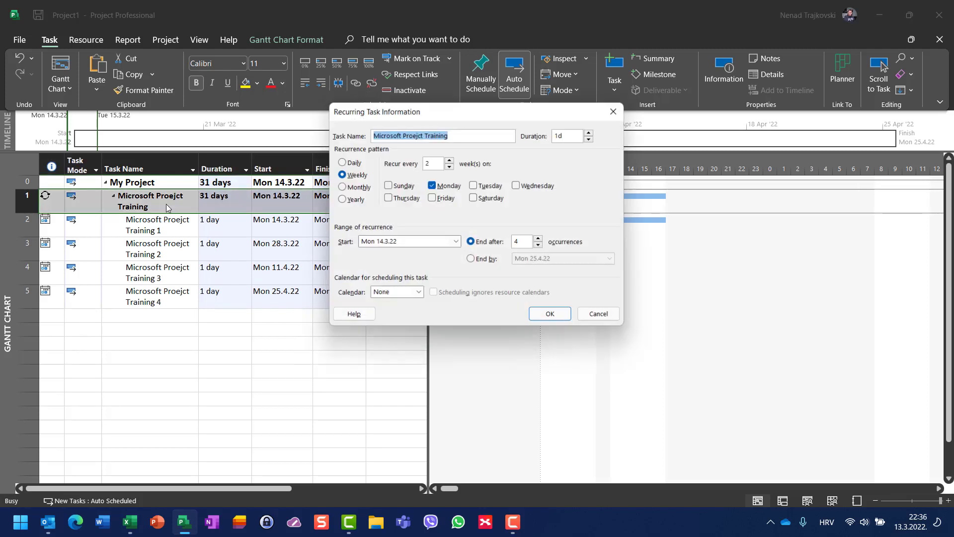
pyautogui.click(419, 138)
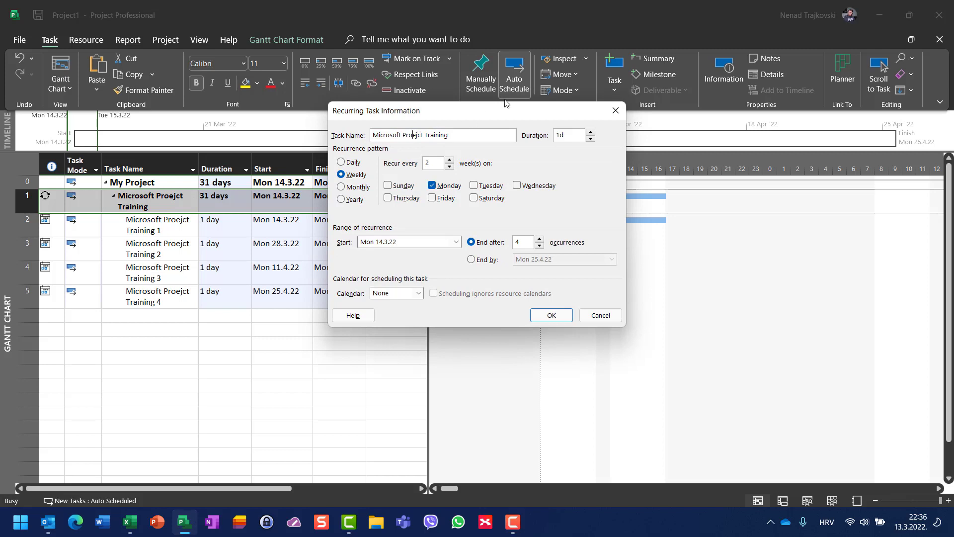
pyautogui.press('BackSpace')
pyautogui.write('e')
pyautogui.click(550, 316)
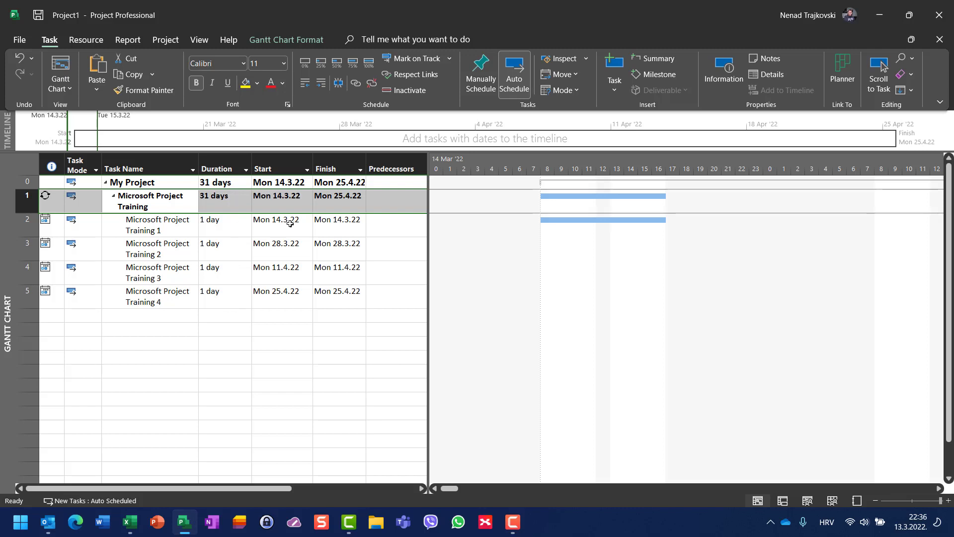
pyautogui.rightClick(147, 223)
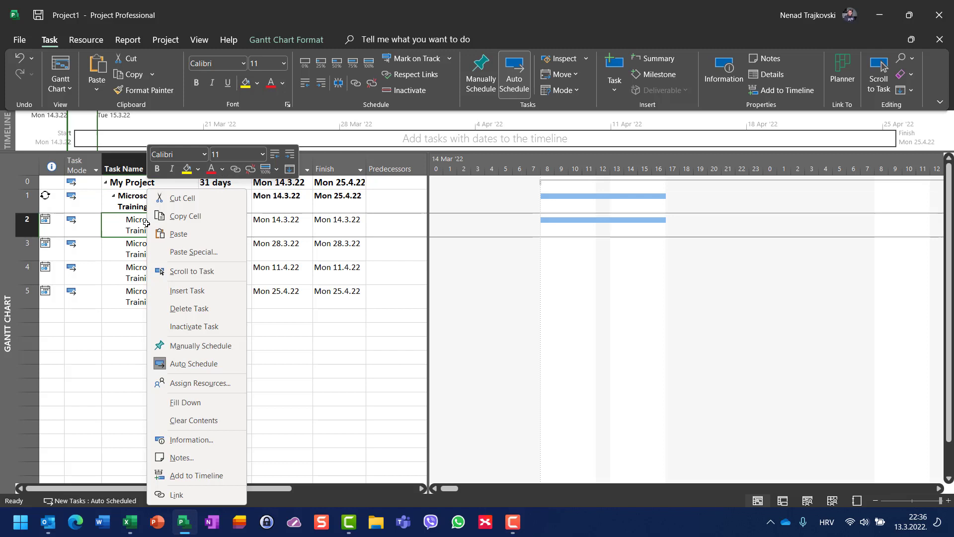
pyautogui.click(201, 276)
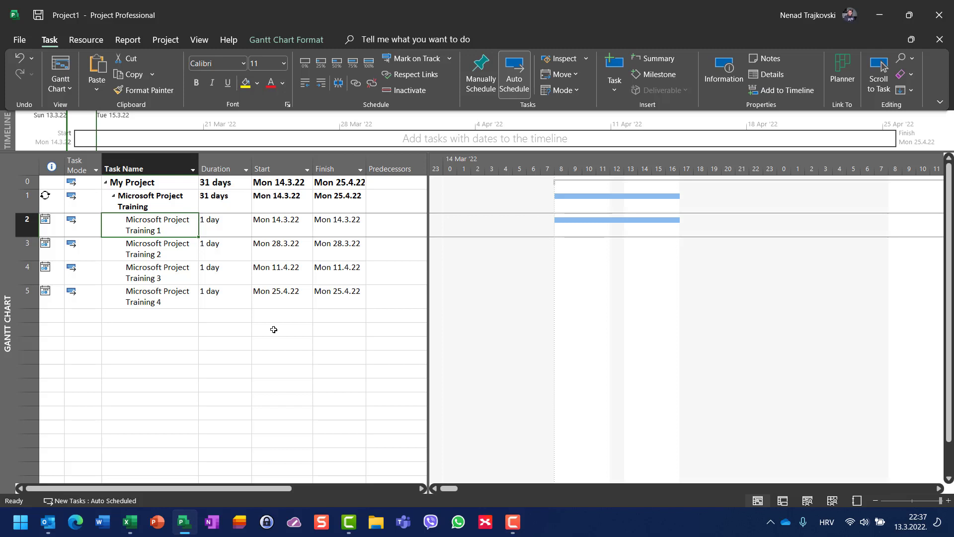
pyautogui.click(152, 205)
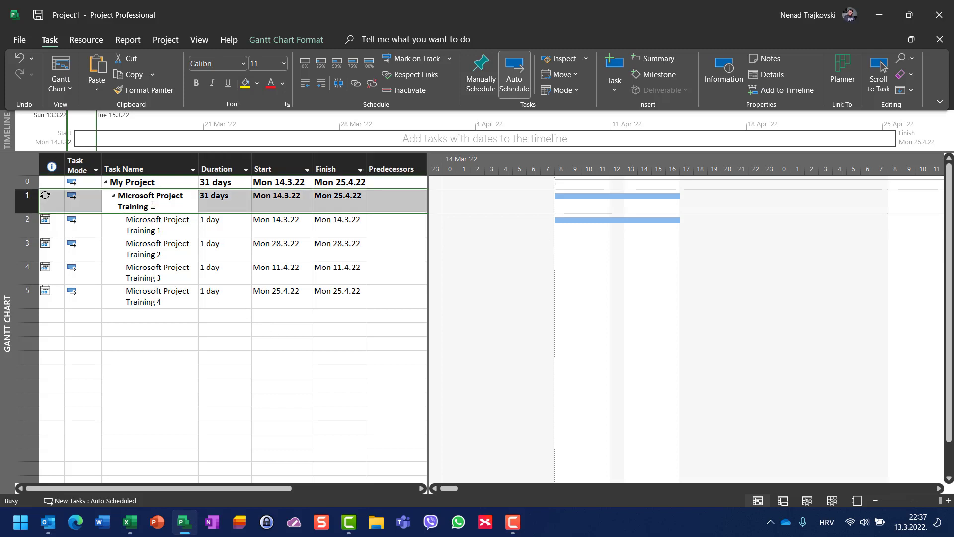
# Delete the Microsoft Project Training summary task and its four occurrences, confirming the Planning Wizard
pyautogui.doubleClick(153, 205)
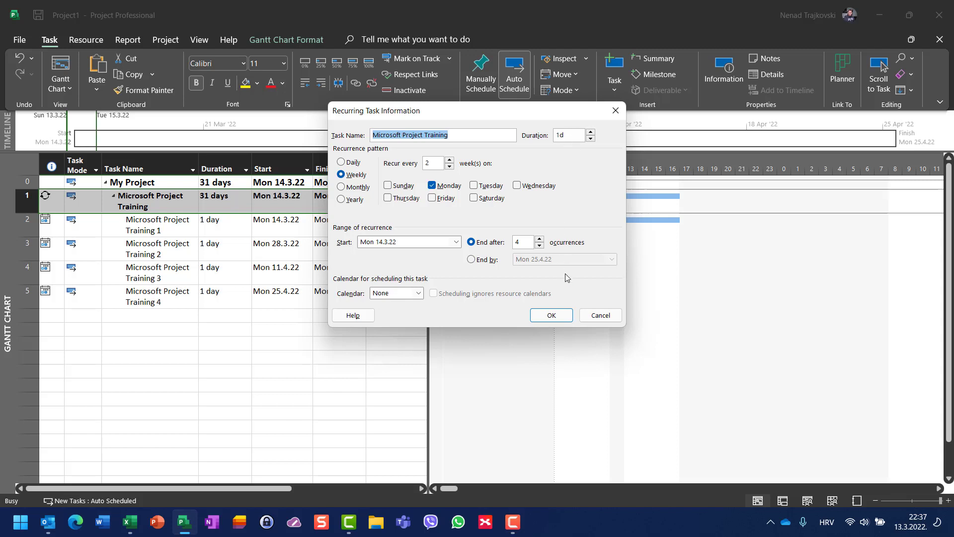
pyautogui.click(551, 314)
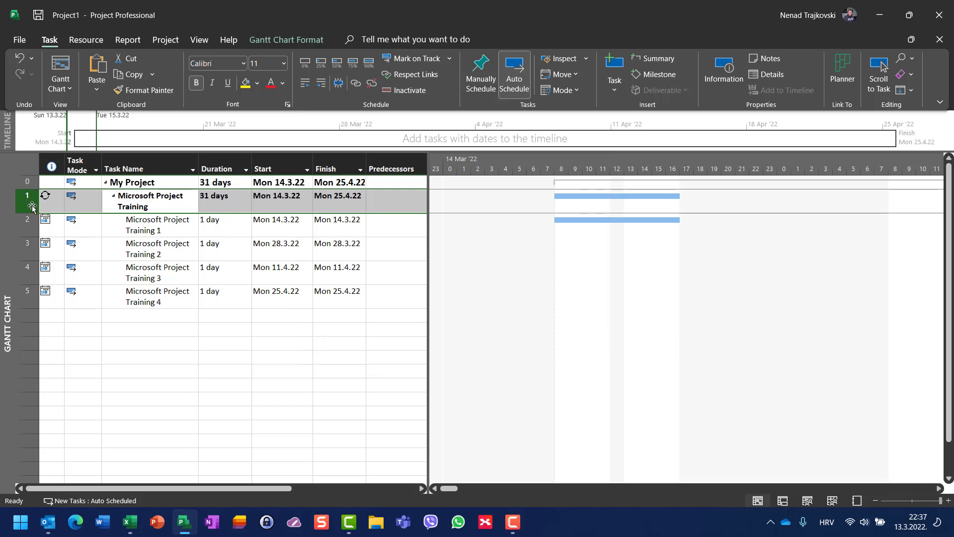
pyautogui.press('Delete')
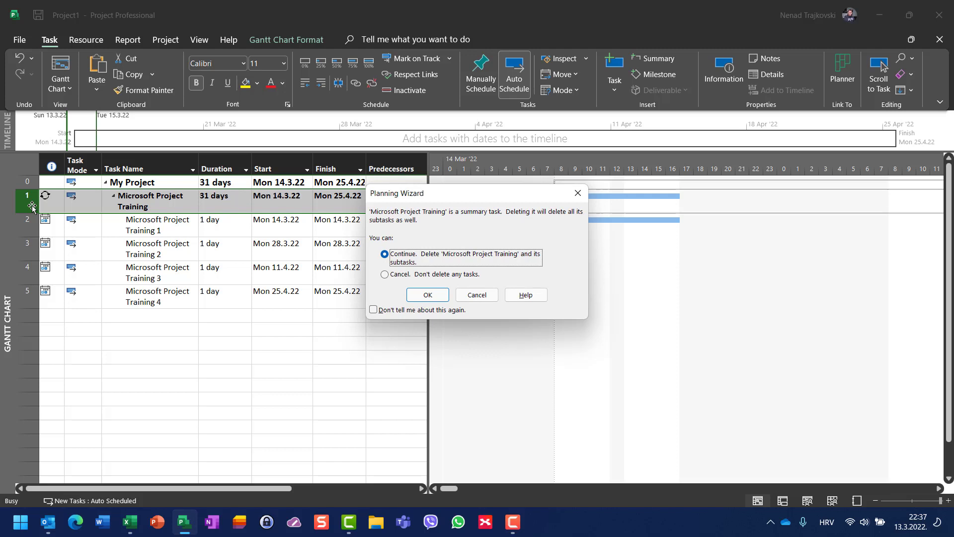
pyautogui.press('Return')
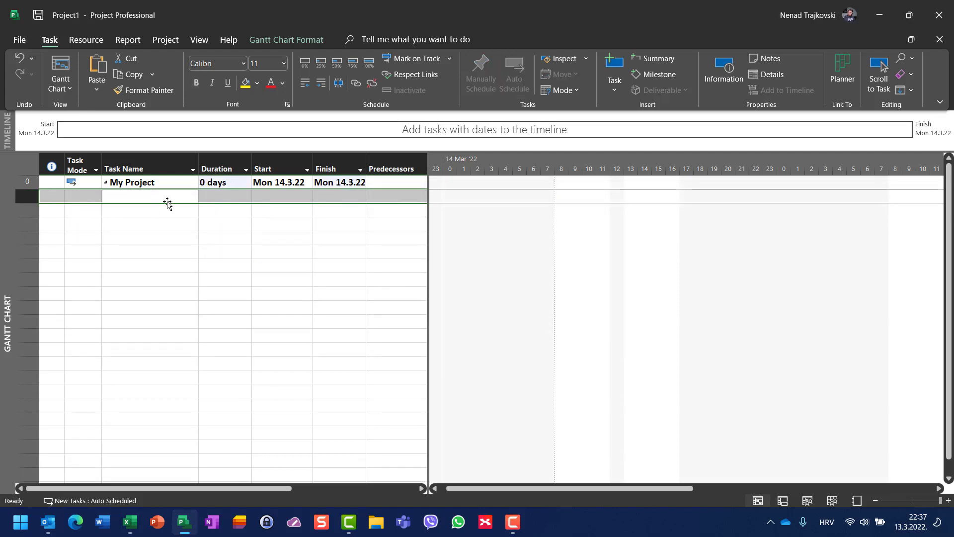
# Type 'Meeting' in the first row's name cell, then cancel the entry
pyautogui.click(168, 197)
pyautogui.write('M')
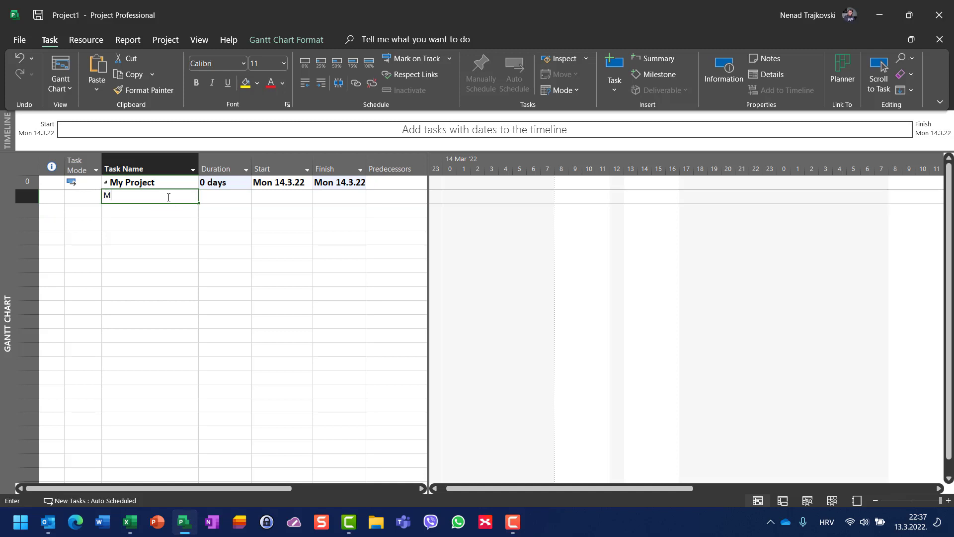
pyautogui.write('eeting')
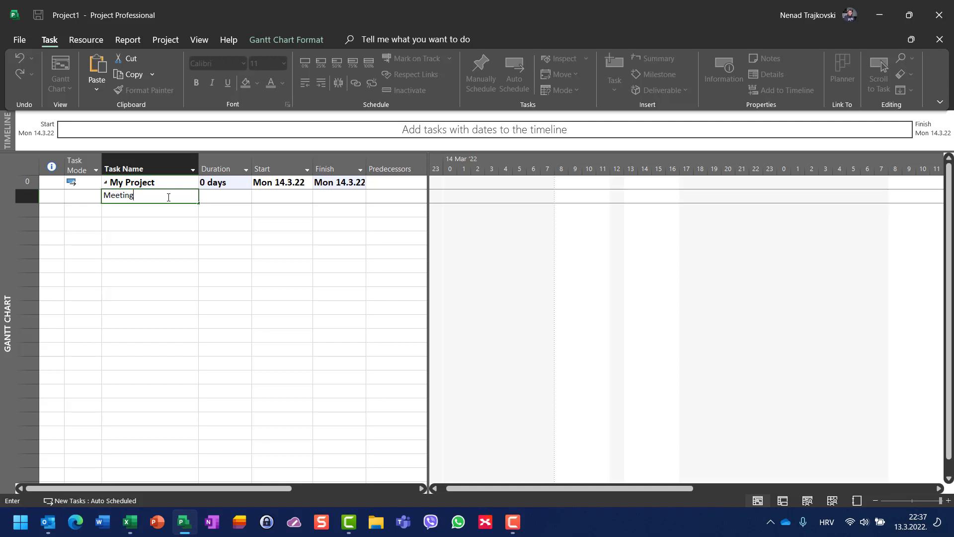
pyautogui.press('BackSpace')
pyautogui.press('BackSpace')
pyautogui.press('BackSpace')
pyautogui.press('BackSpace')
pyautogui.press('BackSpace')
pyautogui.press('BackSpace')
pyautogui.press('BackSpace')
pyautogui.press('Escape')
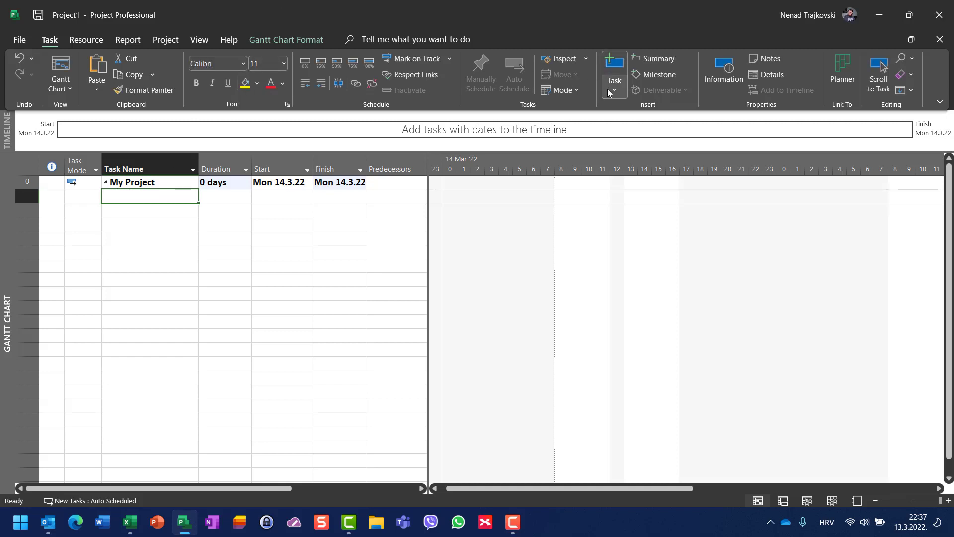
# Start a new recurring task and set its duration to 15 minutes
pyautogui.click(609, 93)
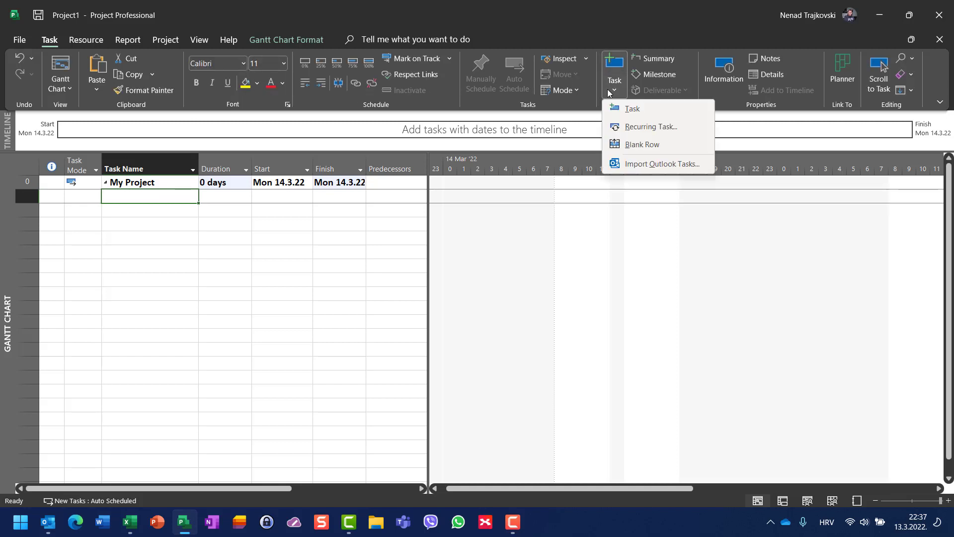
pyautogui.click(648, 128)
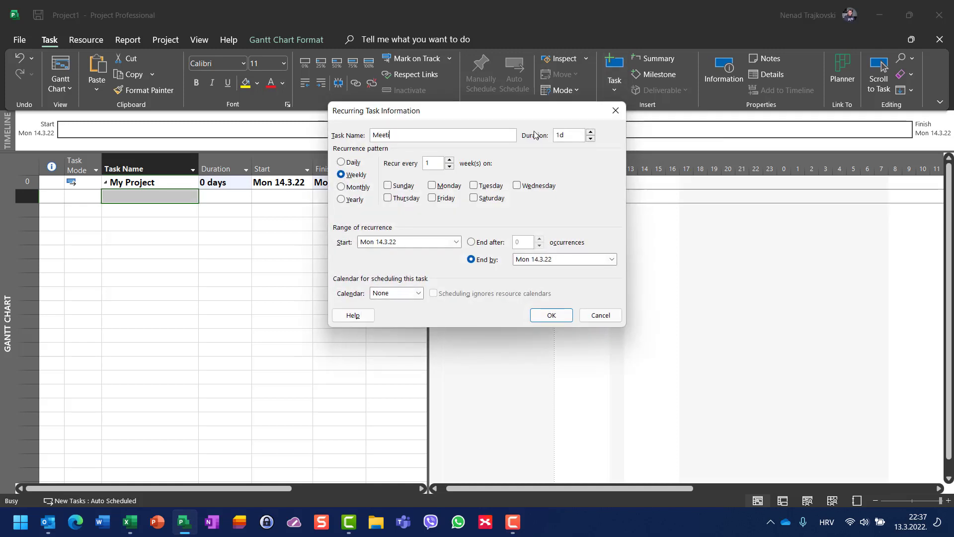
pyautogui.doubleClick(573, 136)
pyautogui.write('1')
# Make the Meeting recur daily on workdays, ending after 10 occurrences, and create it
pyautogui.click(350, 164)
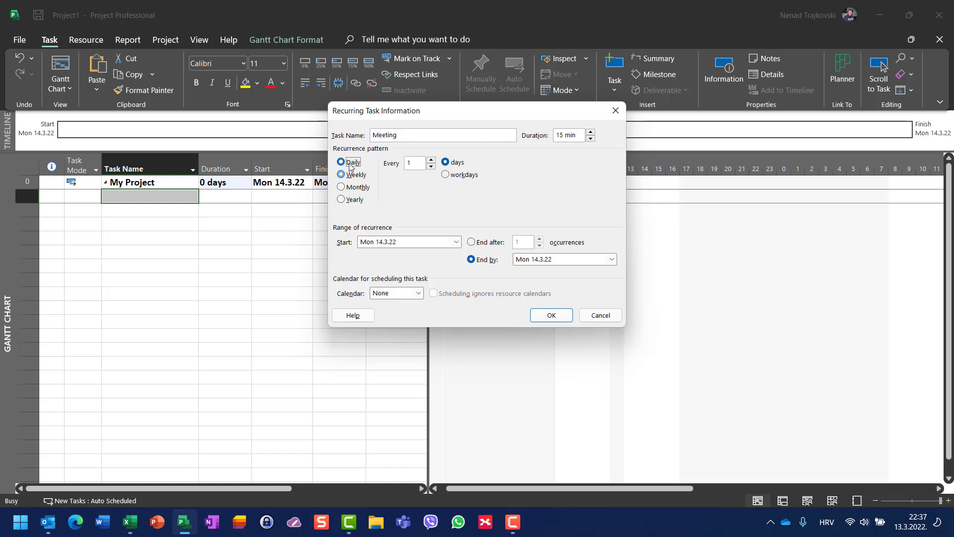
pyautogui.click(463, 178)
pyautogui.click(482, 242)
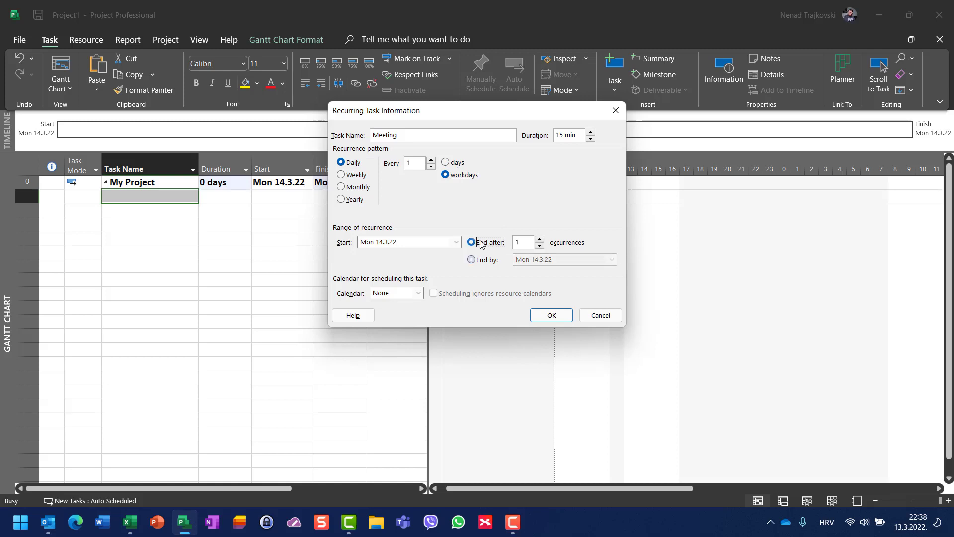
pyautogui.click(526, 242)
pyautogui.write('0')
pyautogui.click(536, 313)
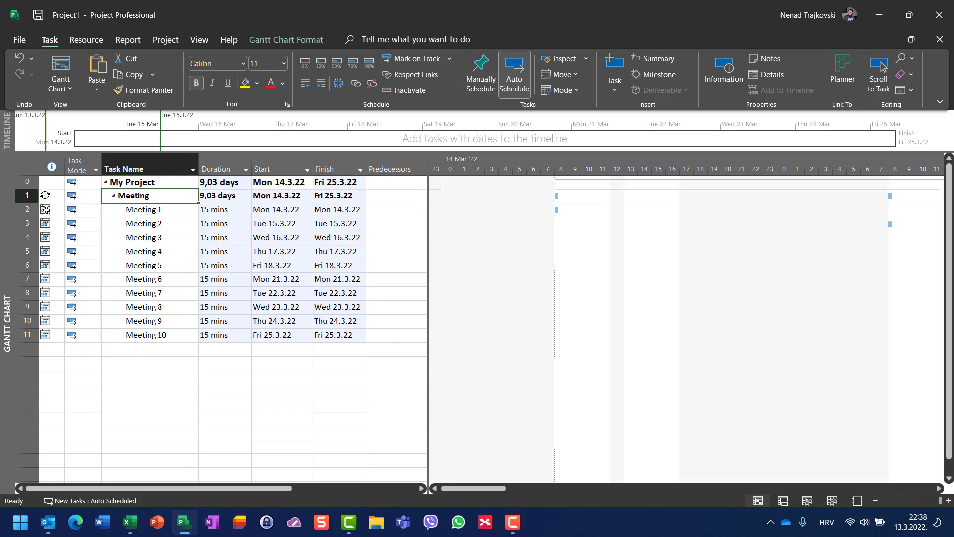
# Review the Meeting summary task spanning Mon 14.3.22 to Fri 25.3.22
pyautogui.moveTo(45, 210)
# Set the Gantt timescale's middle tier to Days, keeping Hours on the bottom tier
pyautogui.rightClick(468, 163)
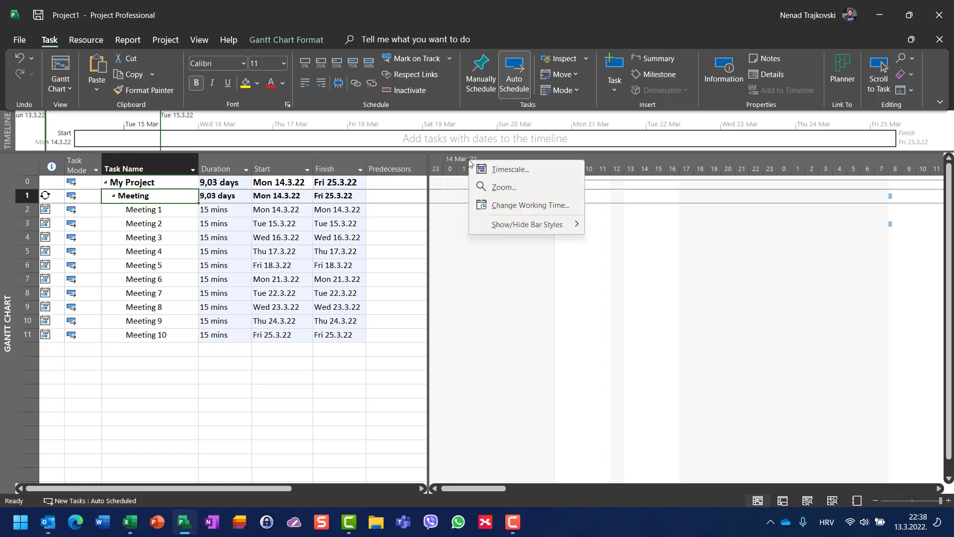
pyautogui.click(508, 169)
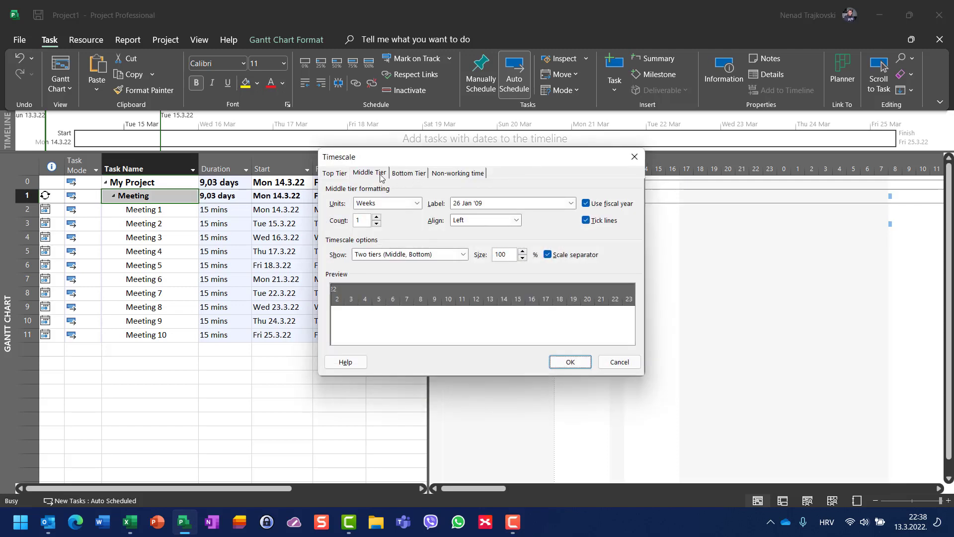
pyautogui.click(410, 175)
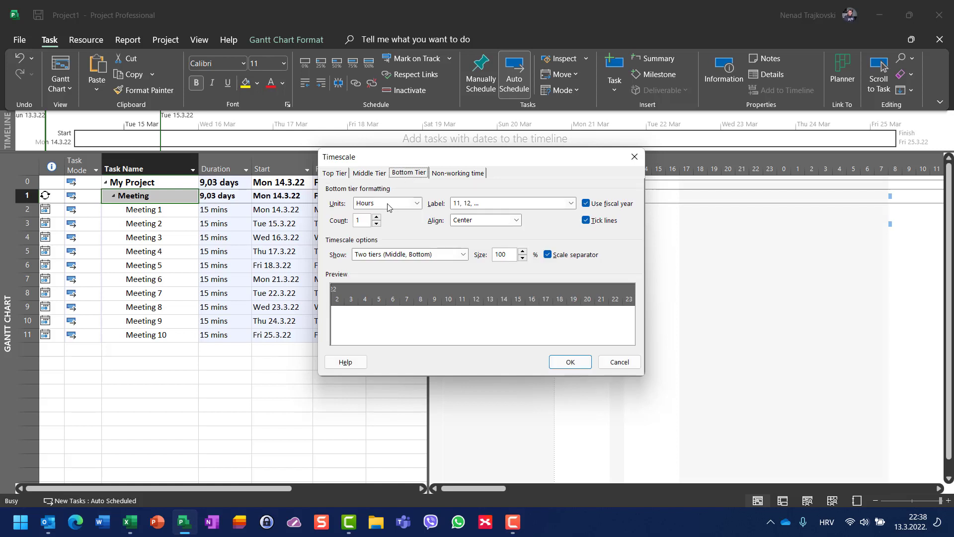
pyautogui.click(370, 174)
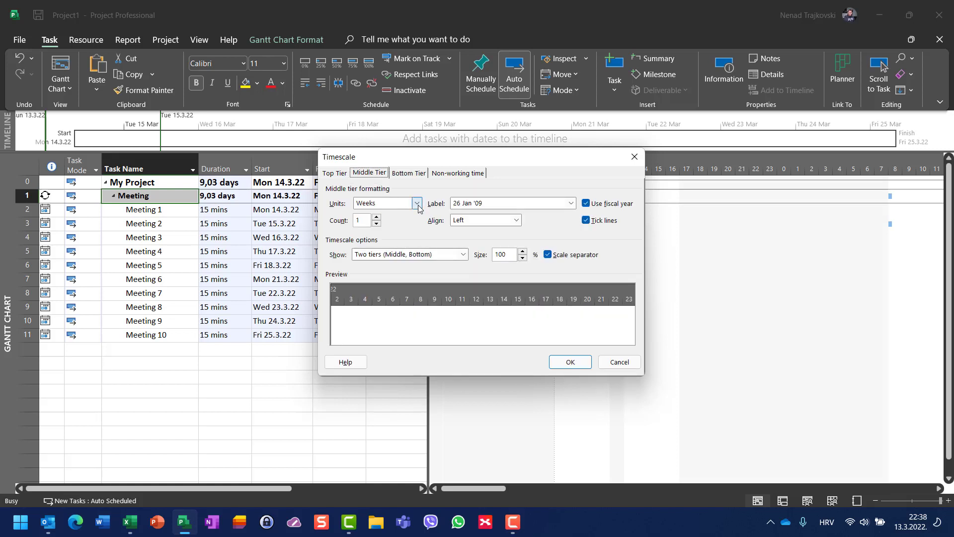
pyautogui.click(416, 203)
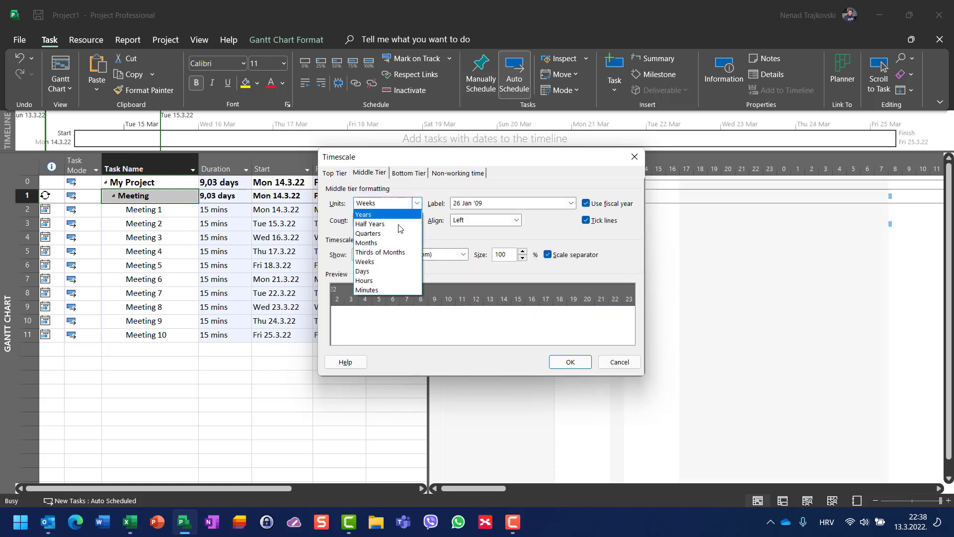
pyautogui.click(383, 271)
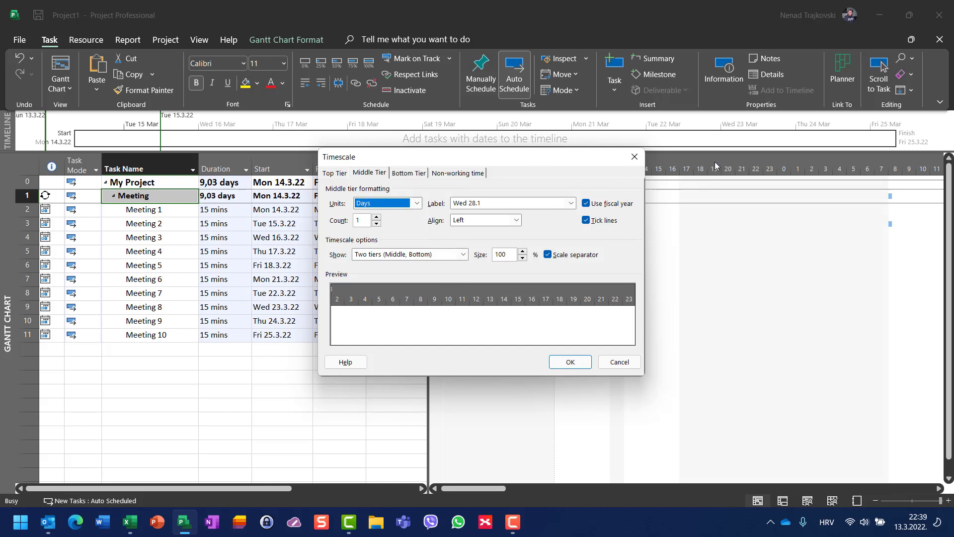
pyautogui.click(404, 177)
pyautogui.click(569, 361)
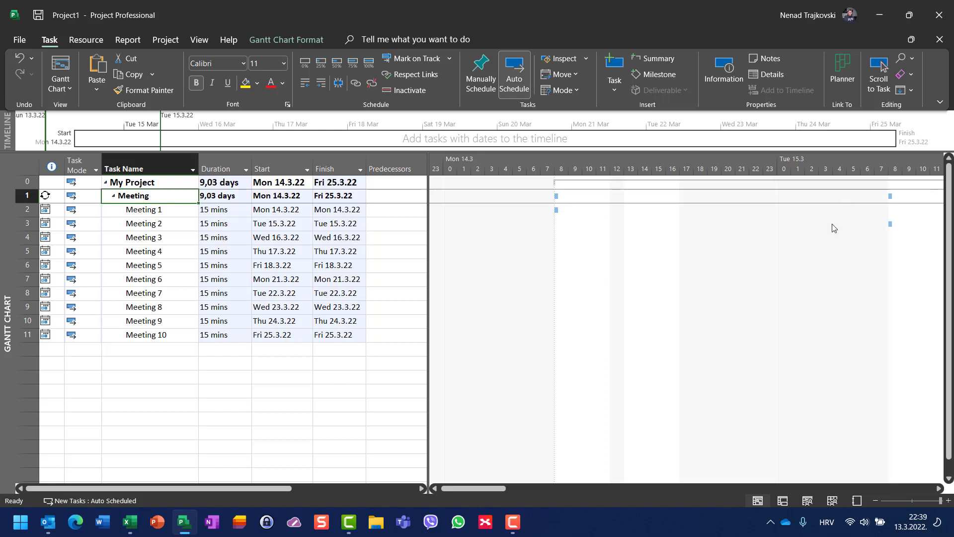
# Add a task named 'Task' below the meetings with a 1-day duration
pyautogui.click(170, 364)
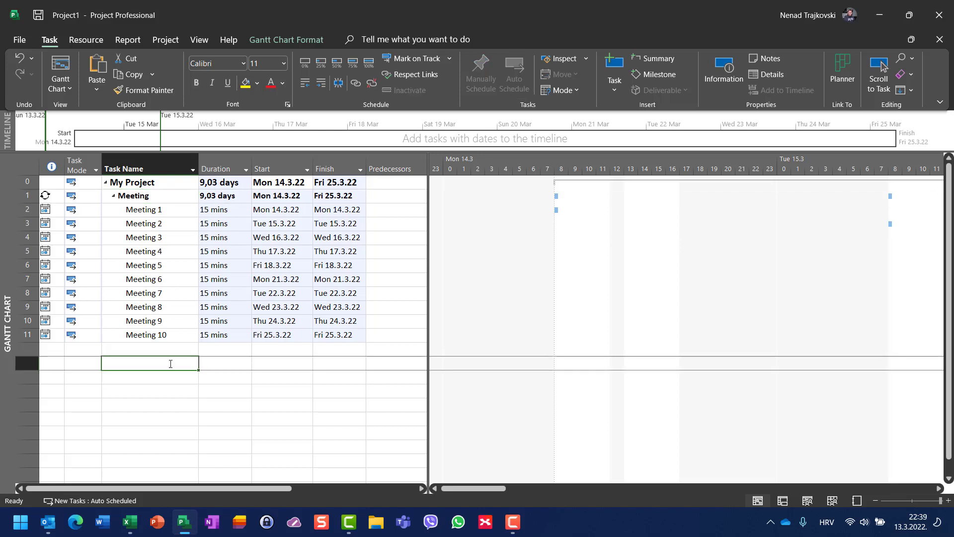
pyautogui.write('Ts')
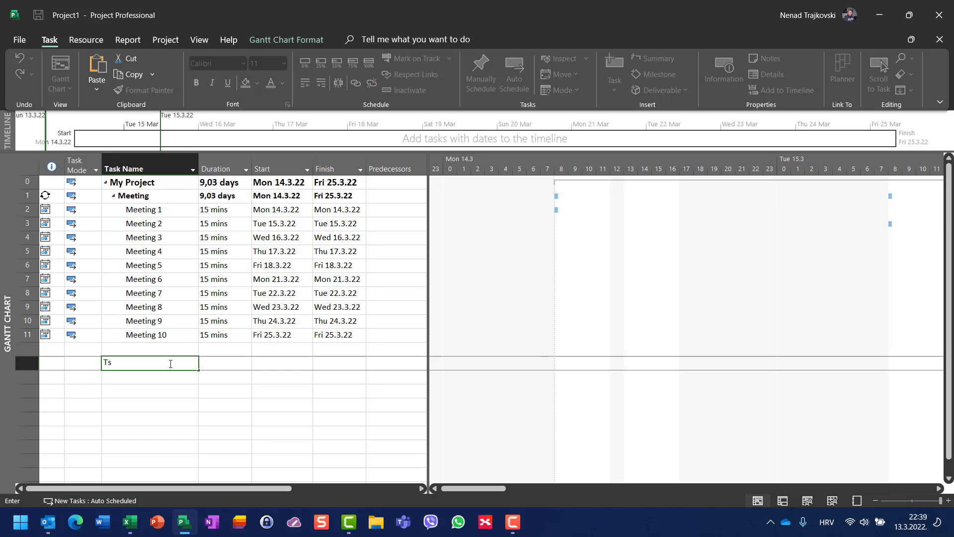
pyautogui.press('BackSpace')
pyautogui.write('ask')
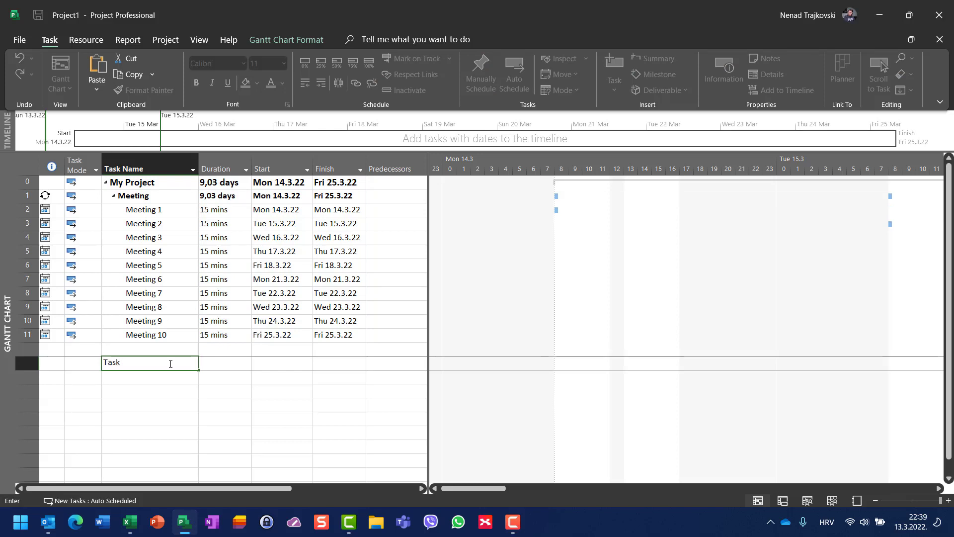
pyautogui.press('Tab')
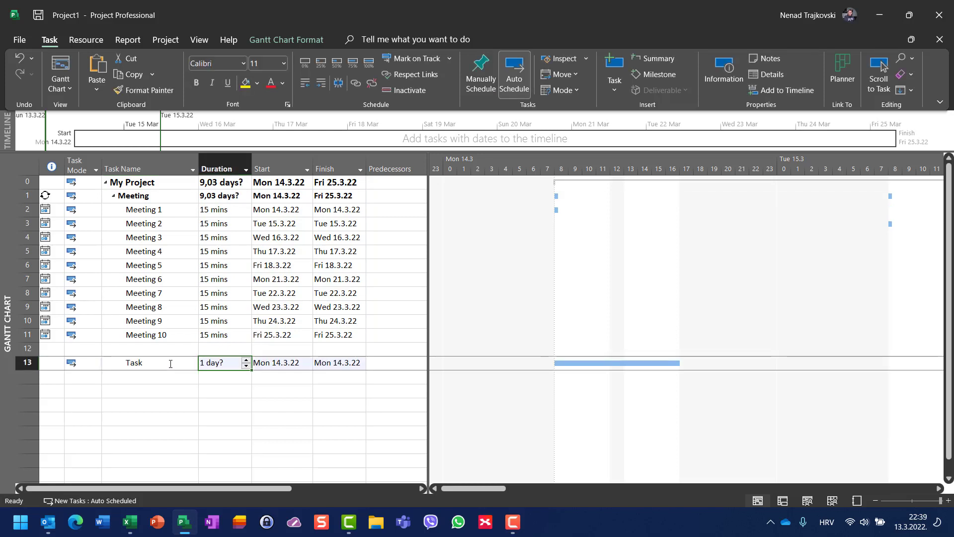
pyautogui.write('1')
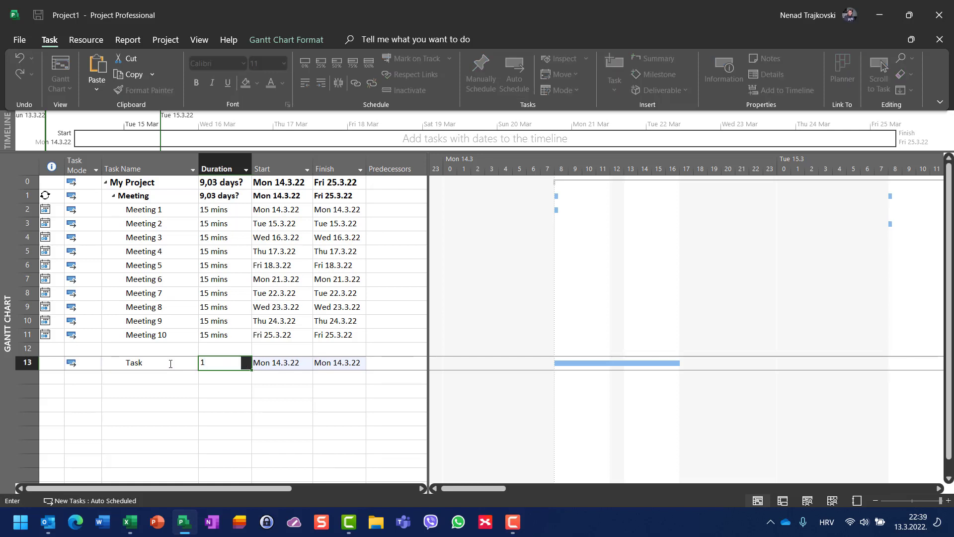
pyautogui.press('Return')
pyautogui.press('Left')
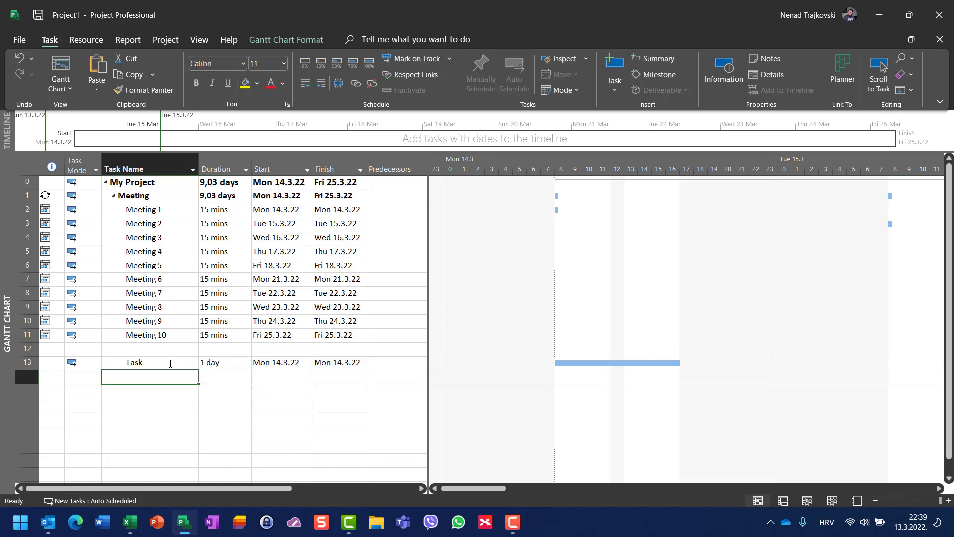
# Rename it 'Task 1' and add 'Task 2' with a 2-day duration
pyautogui.click(170, 363)
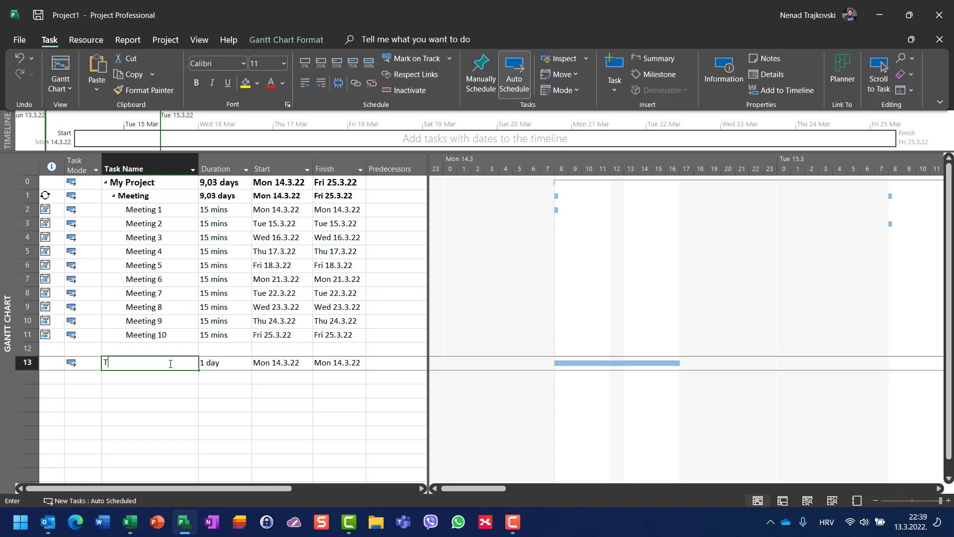
pyautogui.write('Task 1')
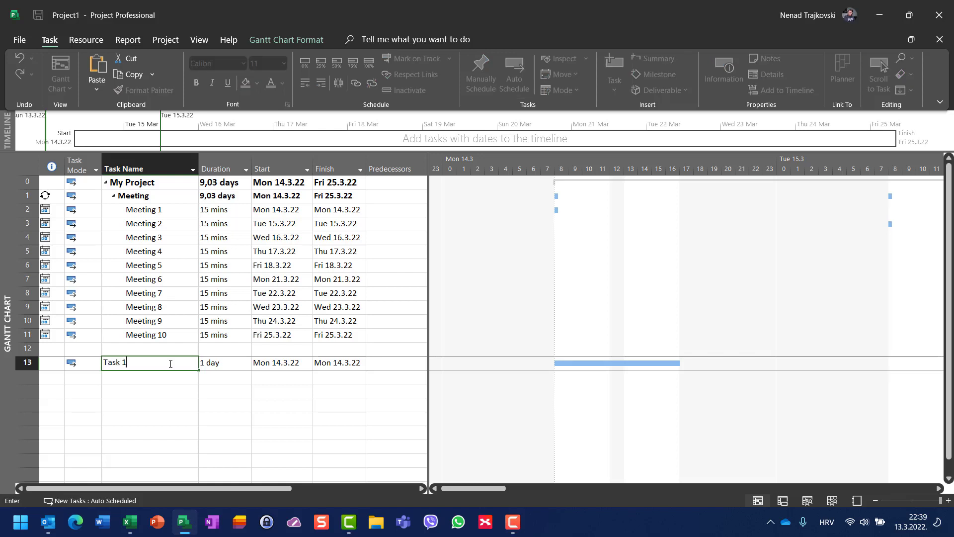
pyautogui.press('Return')
pyautogui.write('Task 2')
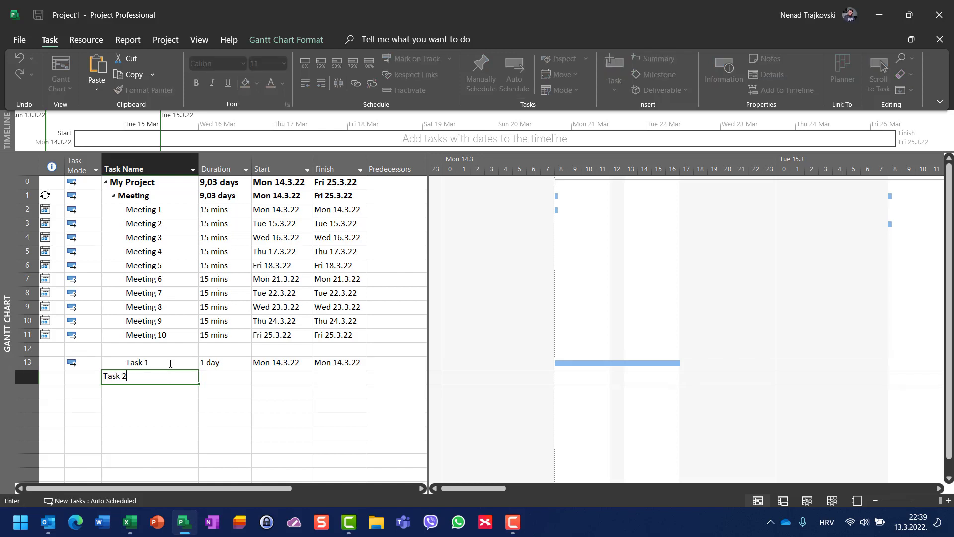
pyautogui.press('Return')
pyautogui.press('Up')
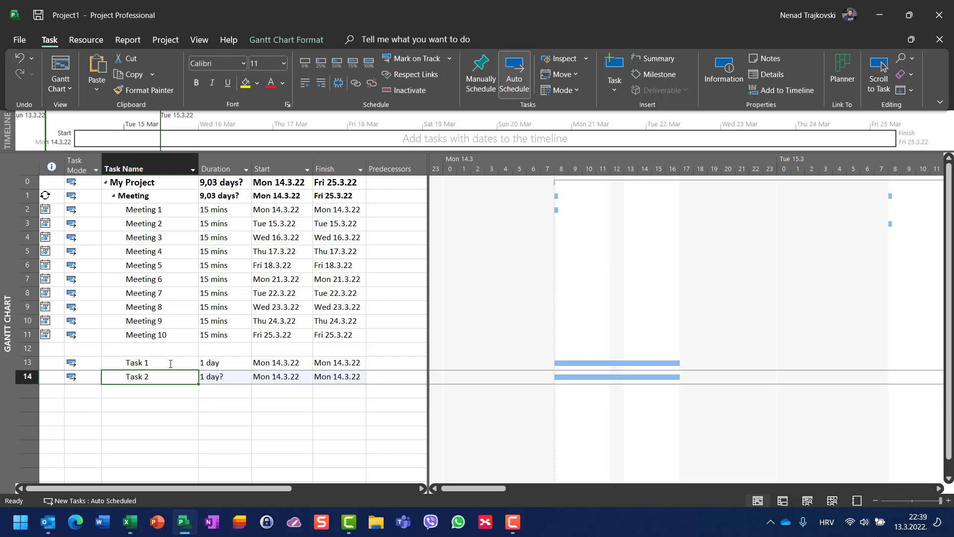
pyautogui.press('Tab')
pyautogui.write('2')
pyautogui.press('Tab')
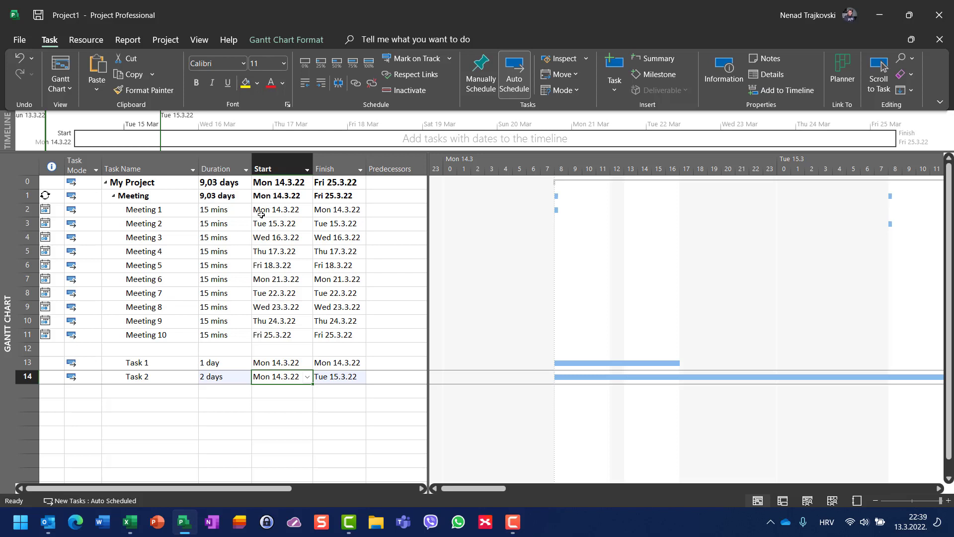
# Widen the table and pick Meeting 1 as Task 1's predecessor from the dropdown
pyautogui.click(402, 362)
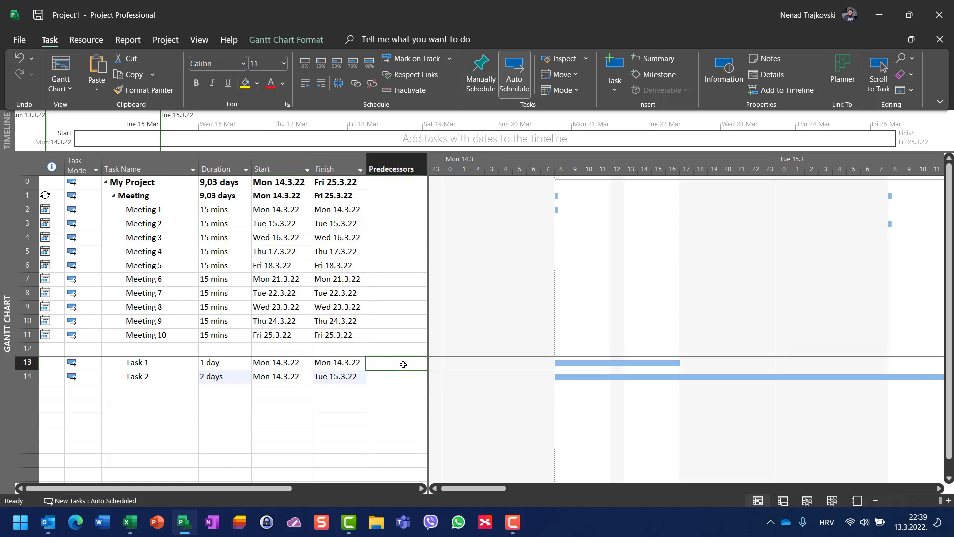
pyautogui.moveTo(428, 356); pyautogui.dragTo(466, 357)
pyautogui.click(430, 363)
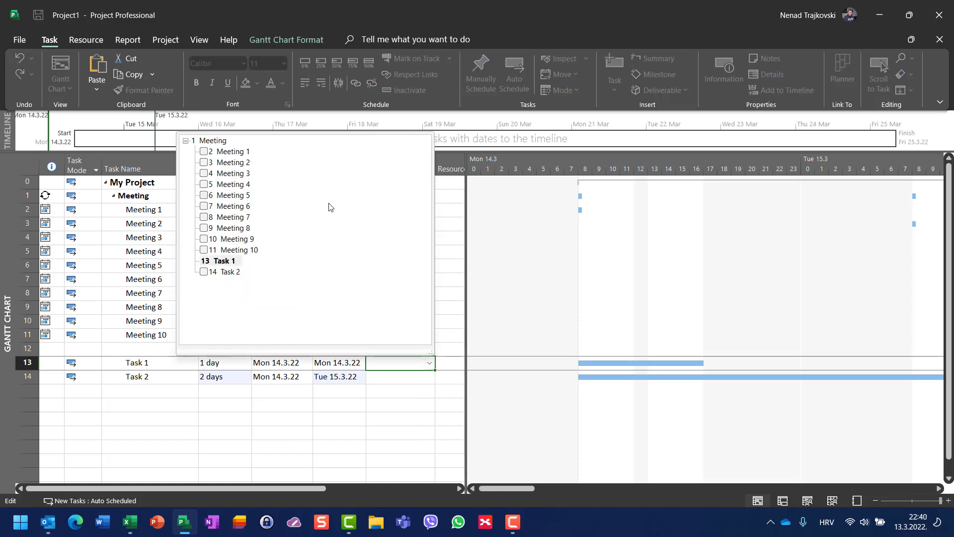
pyautogui.click(203, 152)
pyautogui.press('Return')
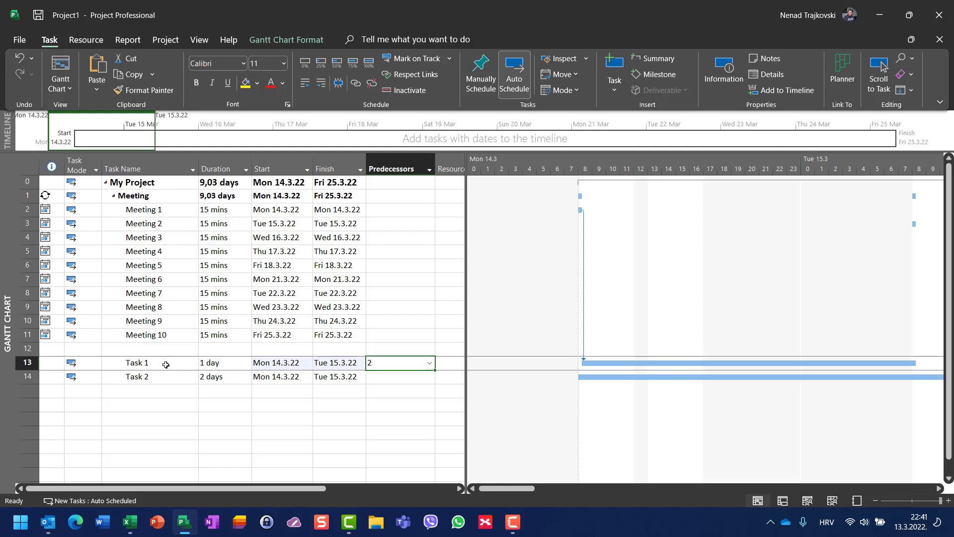
# Enter 13 as Task 2's predecessor so it follows Task 1
pyautogui.click(390, 378)
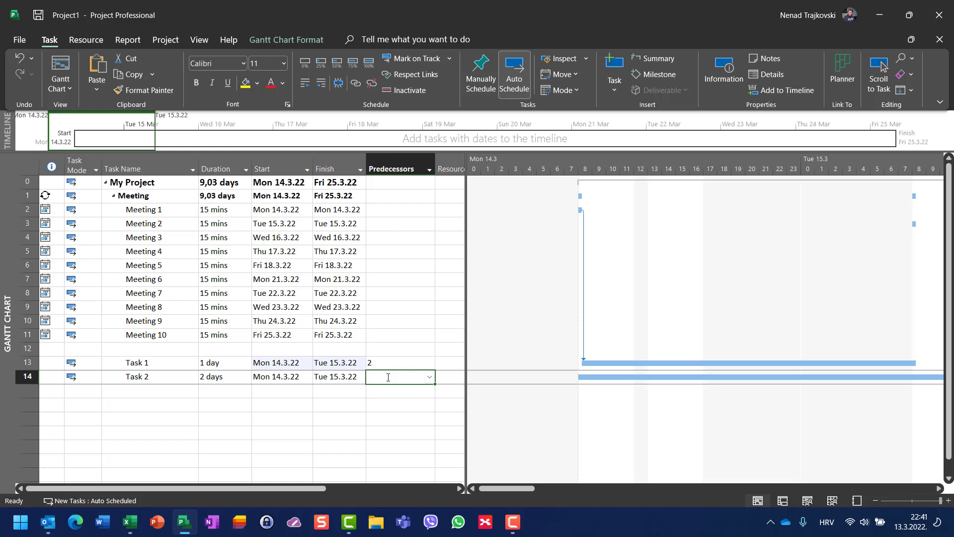
pyautogui.write('13')
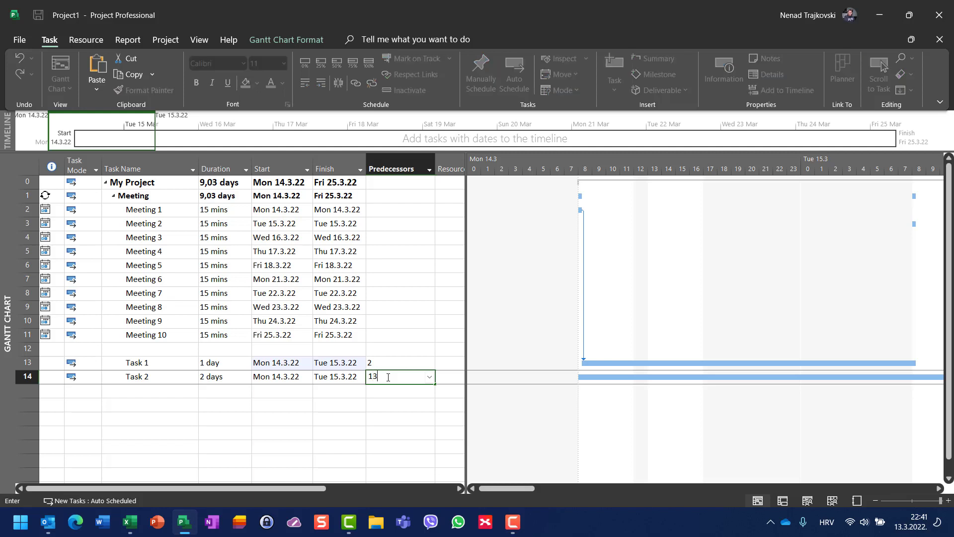
pyautogui.press('Return')
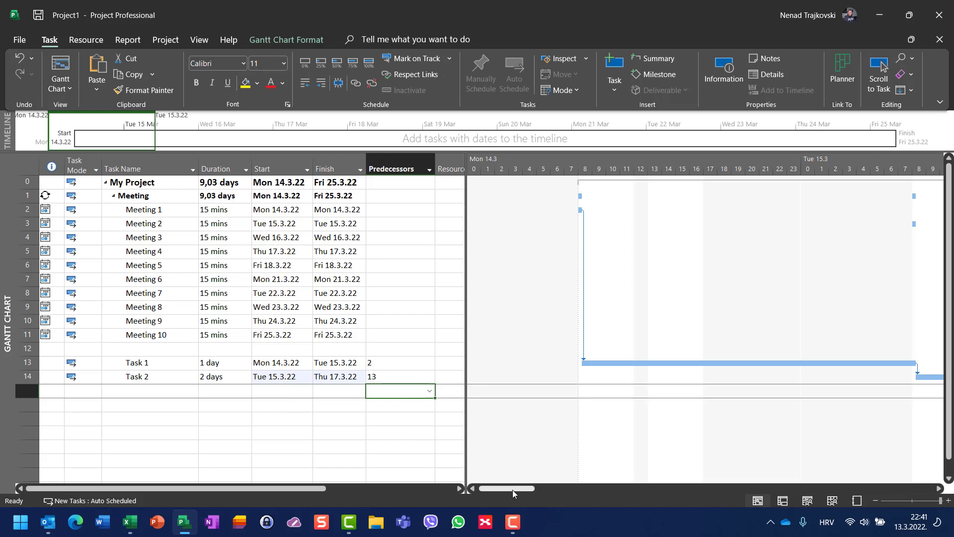
# Scroll the Gantt chart right until Task 2's bar is visible through Thu 17.3
pyautogui.moveTo(512, 490); pyautogui.dragTo(557, 490)
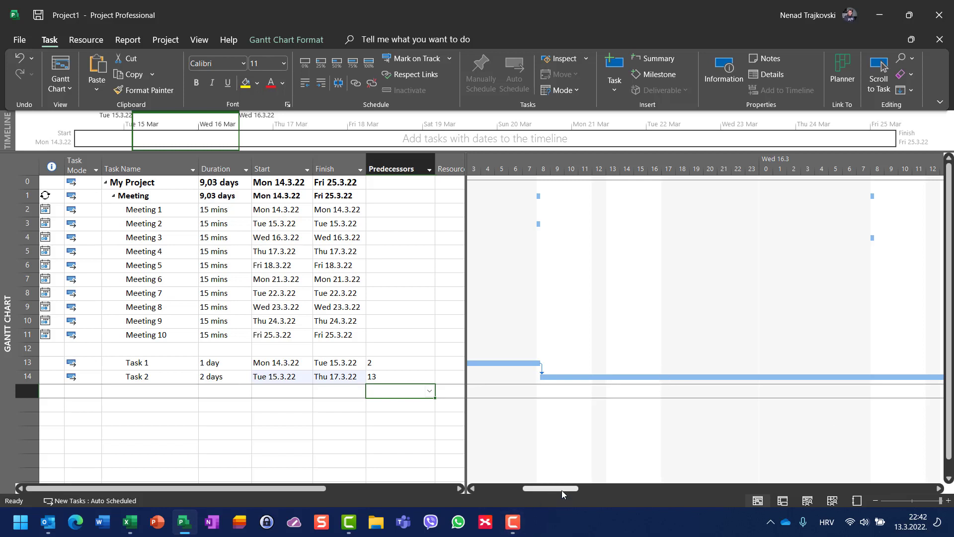
pyautogui.moveTo(562, 490); pyautogui.dragTo(599, 488)
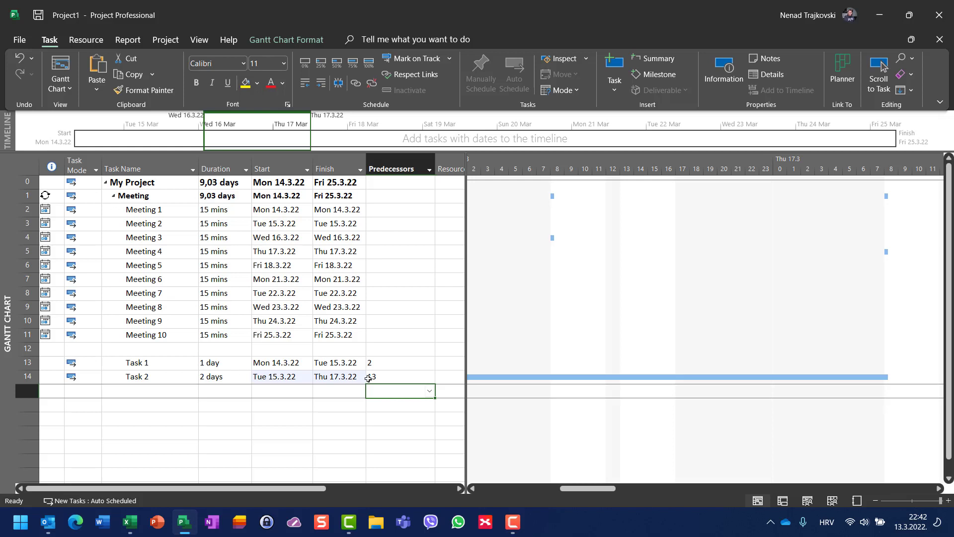
# Clear Task 1's predecessor (Meeting 1) and scroll the chart back to Wed 16.3
pyautogui.click(384, 365)
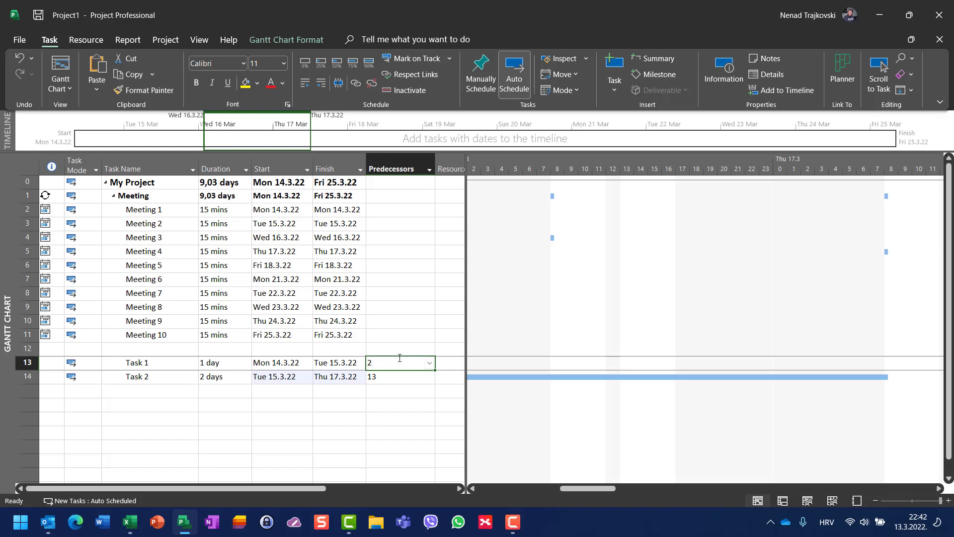
pyautogui.press('Delete')
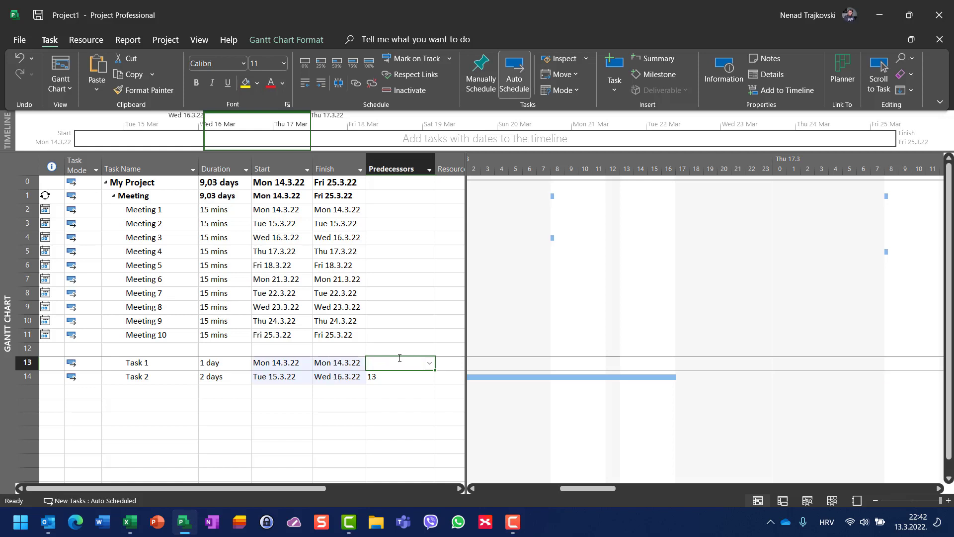
pyautogui.press('Down')
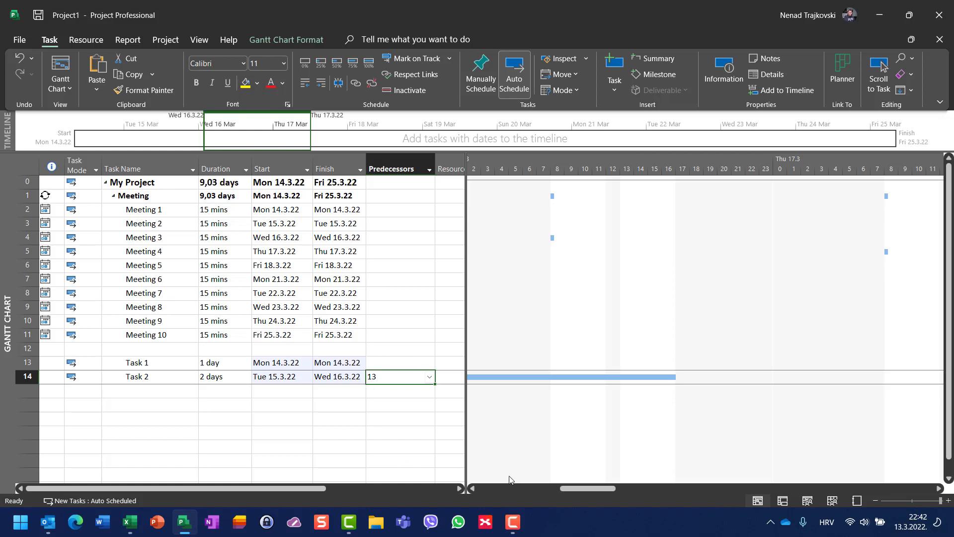
pyautogui.moveTo(590, 491); pyautogui.dragTo(551, 495)
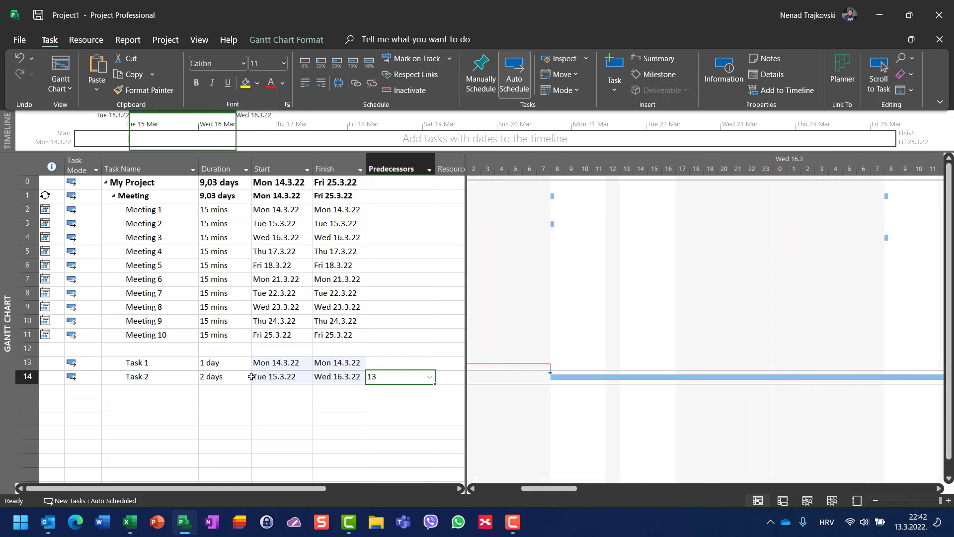